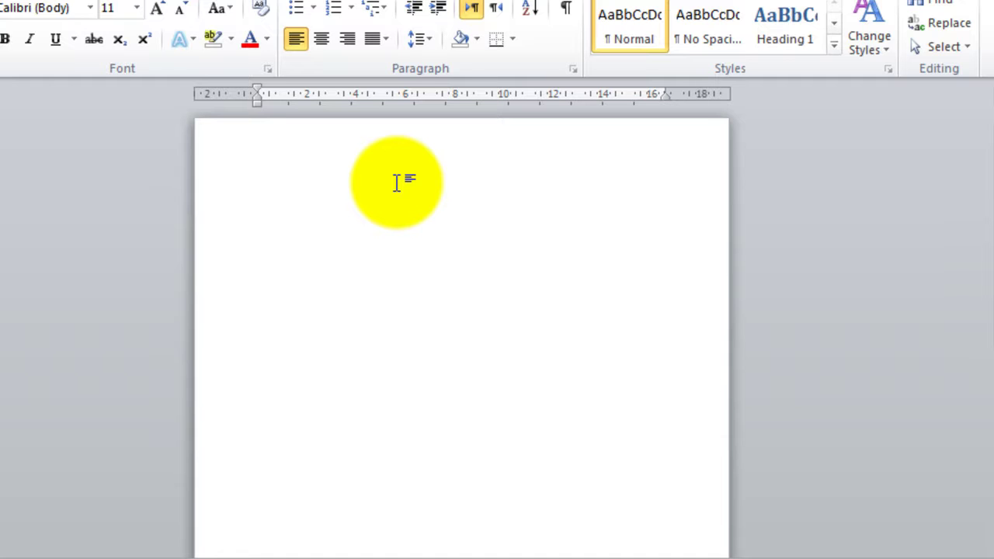
Step: Open the blank page's header for editing and center its text line
click(331, 160)
double_click(331, 160)
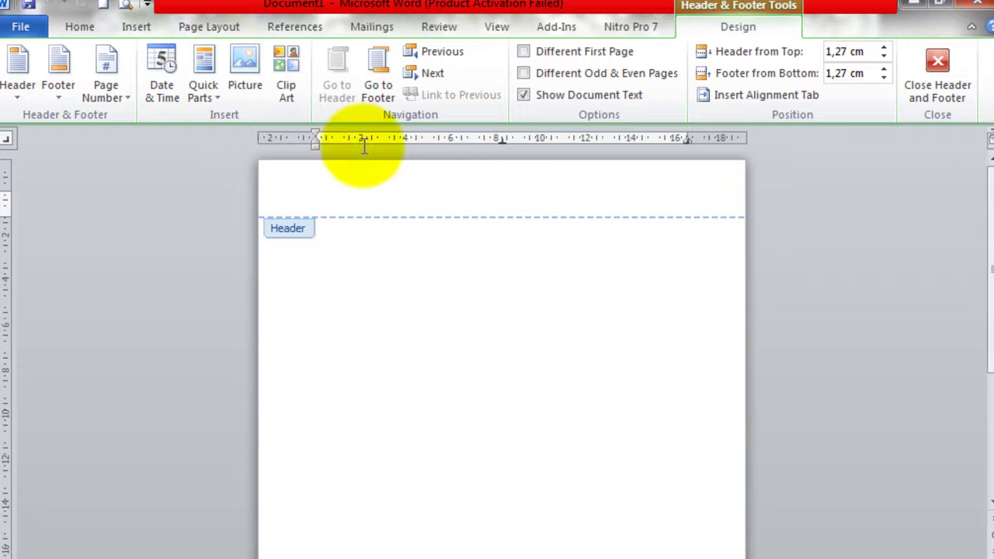
click(82, 27)
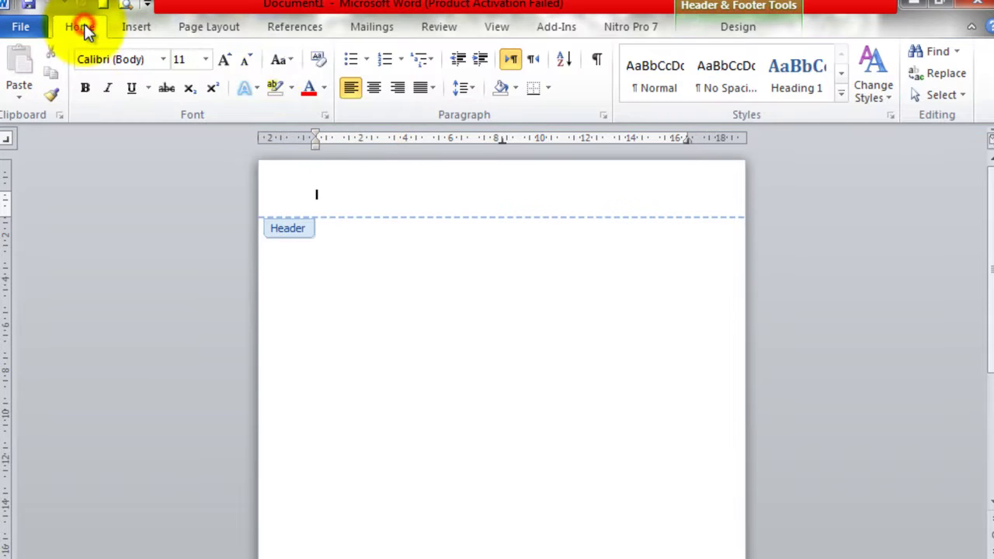
click(372, 87)
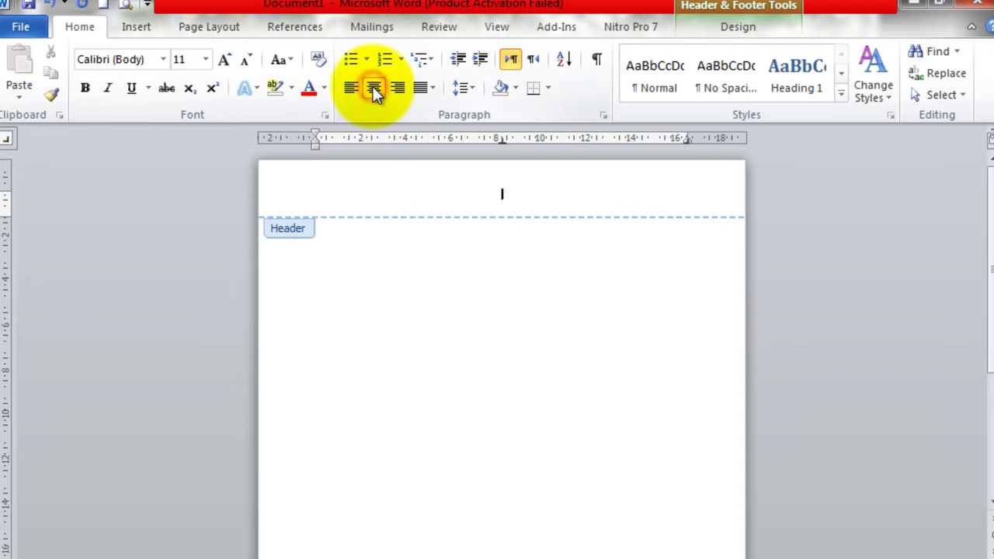
text(madrasah)
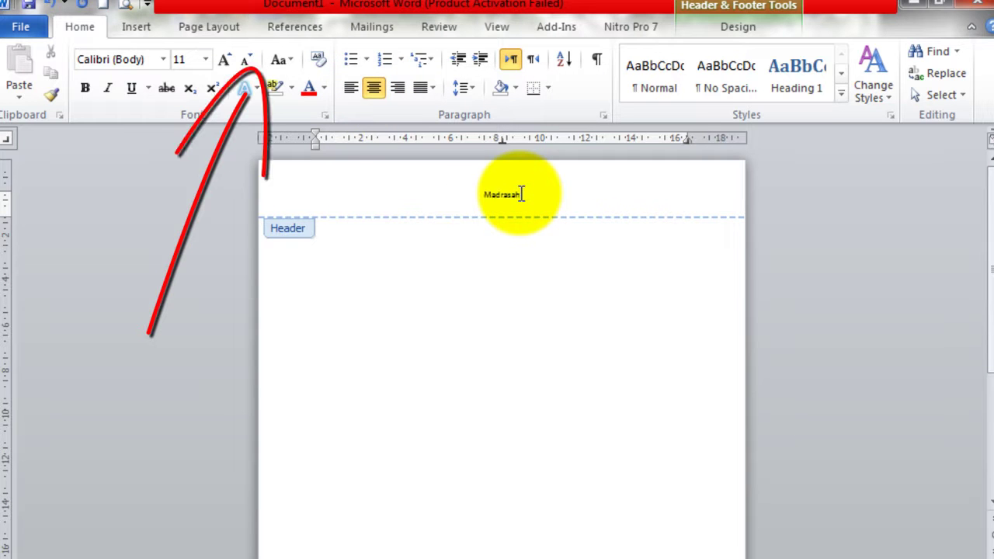
key(BackSpace)
key(BackSpace)
key(BackSpace)
key(BackSpace)
key(BackSpace)
key(BackSpace)
key(BackSpace)
key(BackSpace)
key(BackSpace)
Step: Enter the heading "MADRASAH ALIYAH NEGERI 22 JAKARTA" in the header
text(MADRASA)
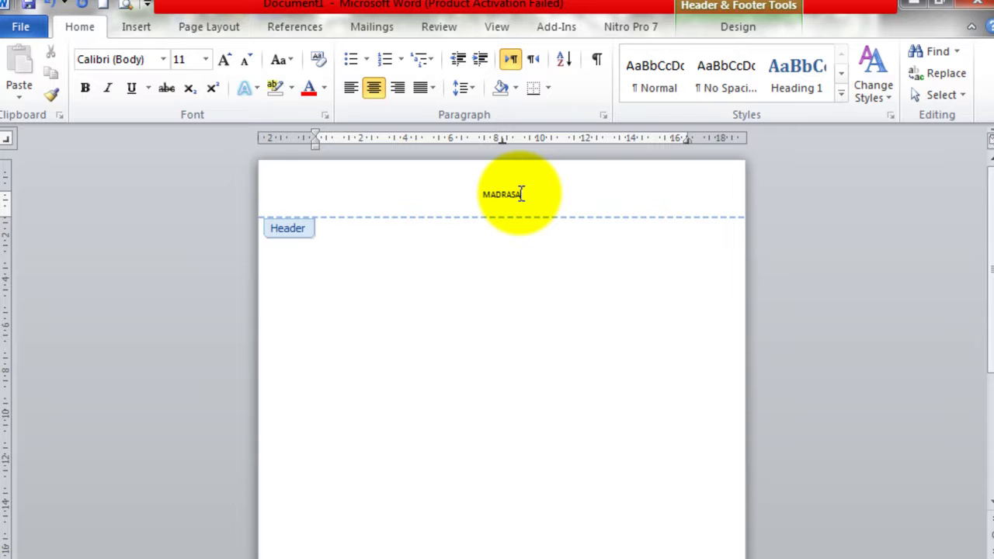
text(H)
key(BackSpace)
text(H ALIYAH NEGERI 22 JAKARTA)
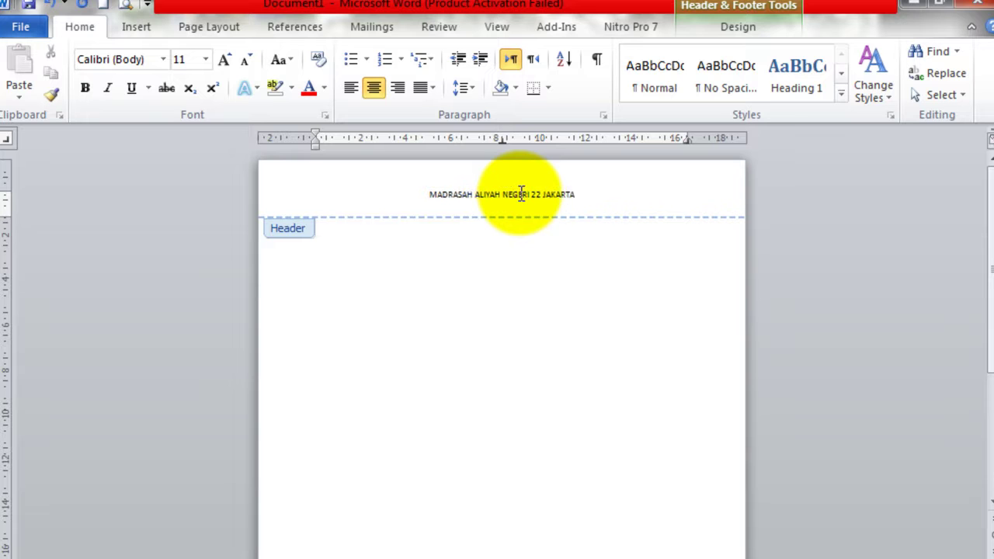
Step: Draw a small regular pentagon shape in the header, to the left of the heading text
click(403, 193)
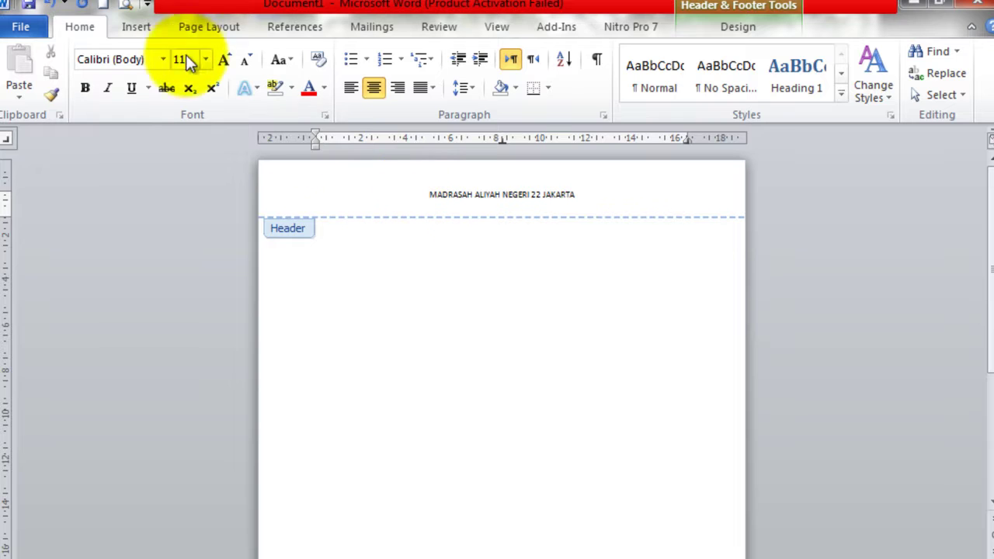
click(143, 27)
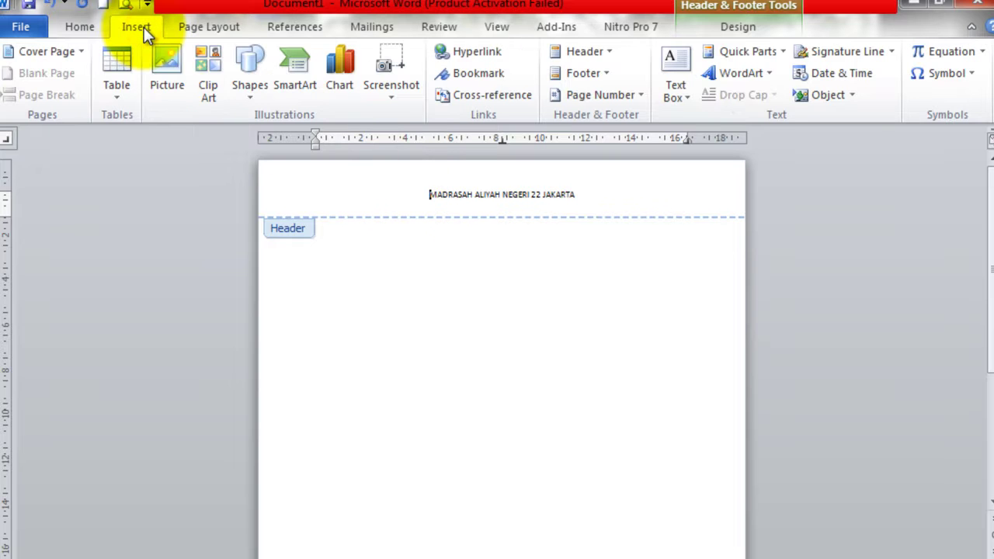
click(241, 67)
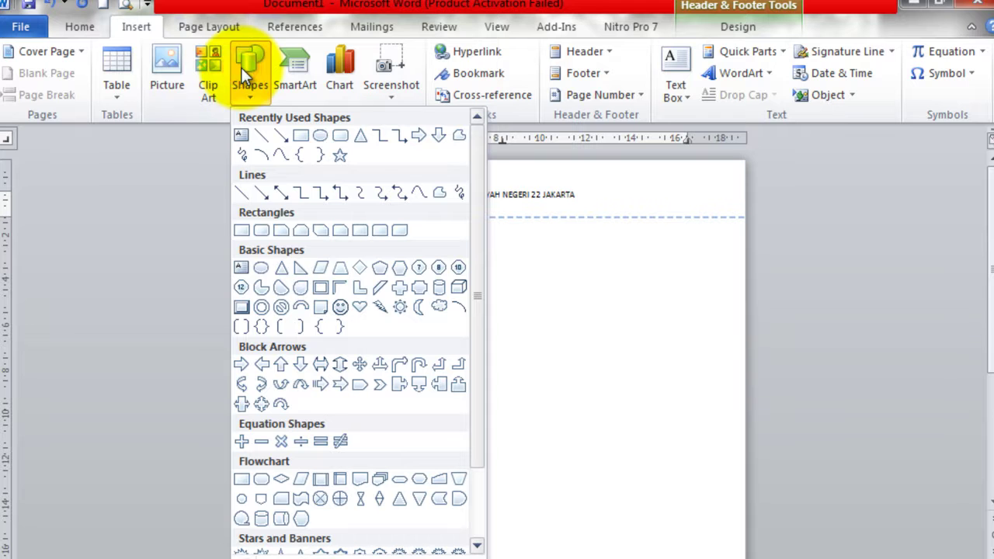
click(377, 270)
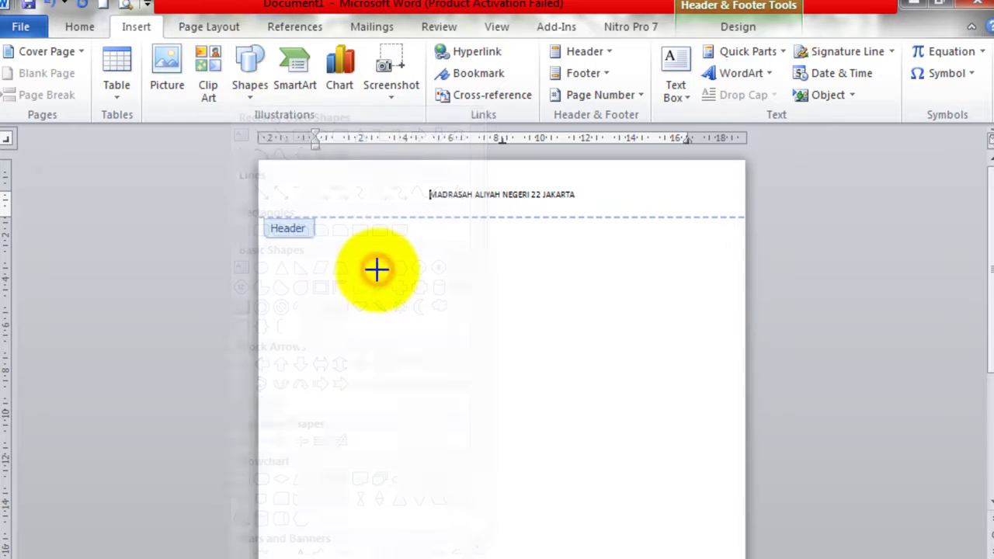
drag(345, 185, 371, 212)
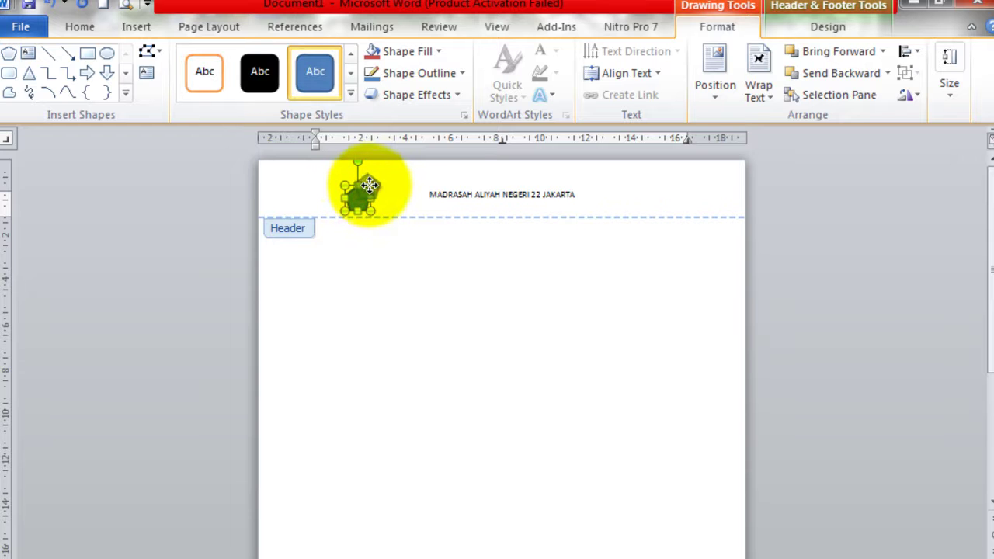
Step: Reposition the pentagon slightly and enlarge it to fill the header height beside the heading, then deselect it
drag(368, 185, 370, 190)
click(402, 199)
click(368, 195)
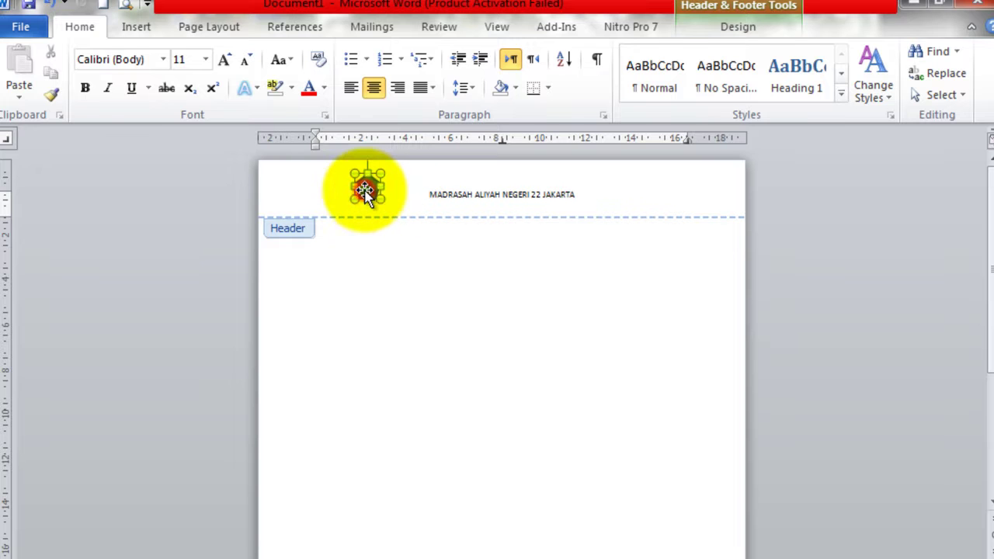
drag(381, 199, 392, 210)
click(413, 194)
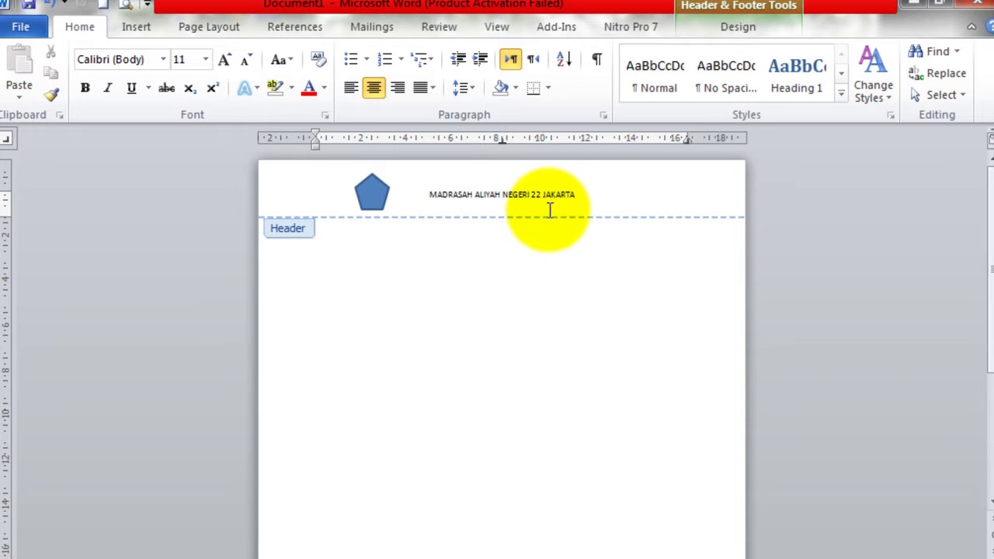
click(547, 247)
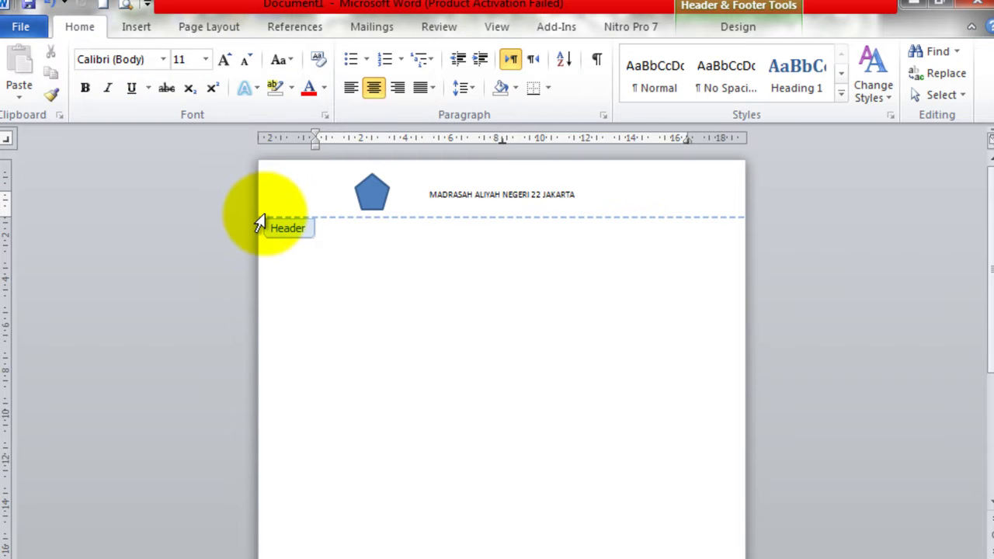
Step: Start saving the document under a new name and clear the suggested file name
click(20, 29)
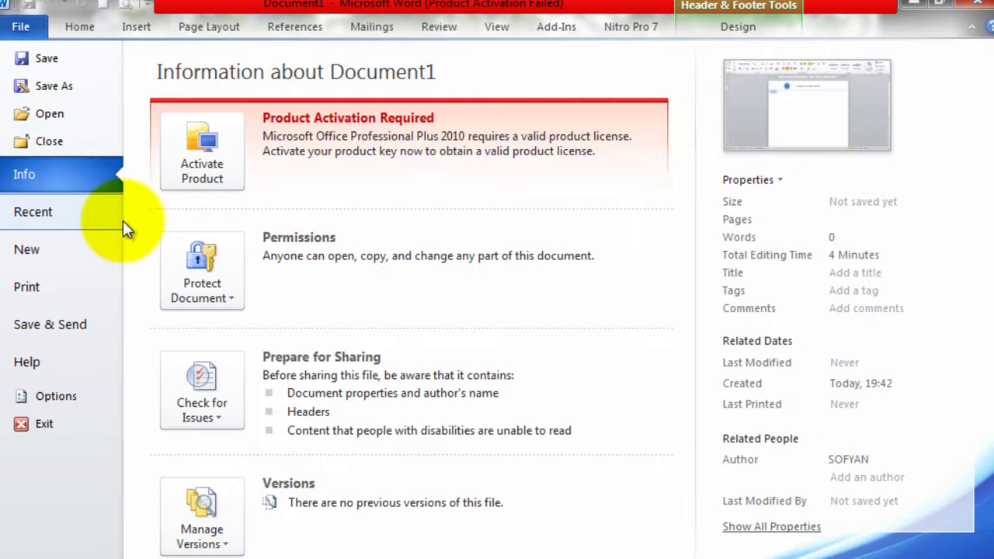
click(61, 91)
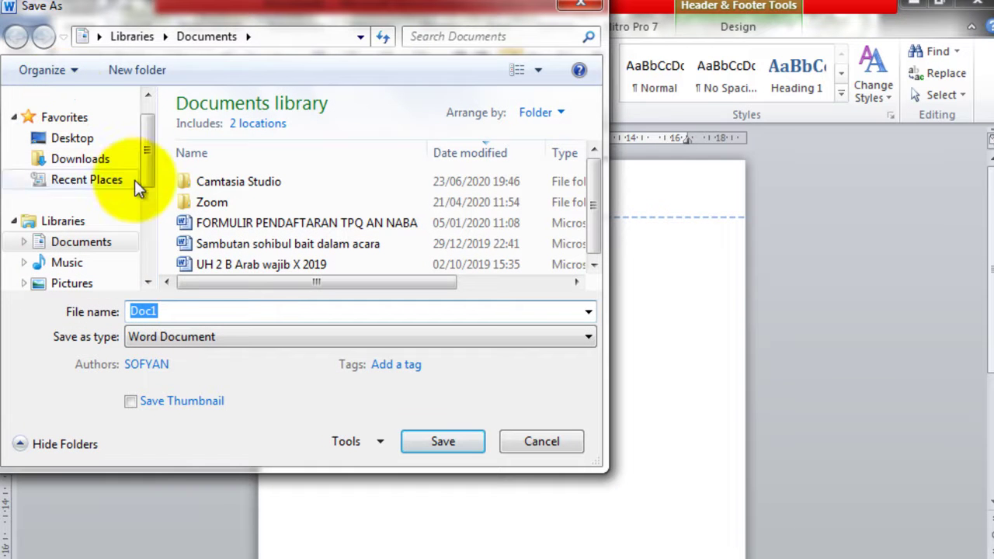
click(182, 313)
key(BackSpace)
key(BackSpace)
key(BackSpace)
key(BackSpace)
text(kop SURAT)
key(BackSpace)
key(BackSpace)
key(BackSpace)
key(BackSpace)
key(BackSpace)
key(BackSpace)
key(BackSpace)
key(BackSpace)
key(BackSpace)
Step: Save the document as the Word file "KOP SURAT" in the Documents library
text(KOP SURAT)
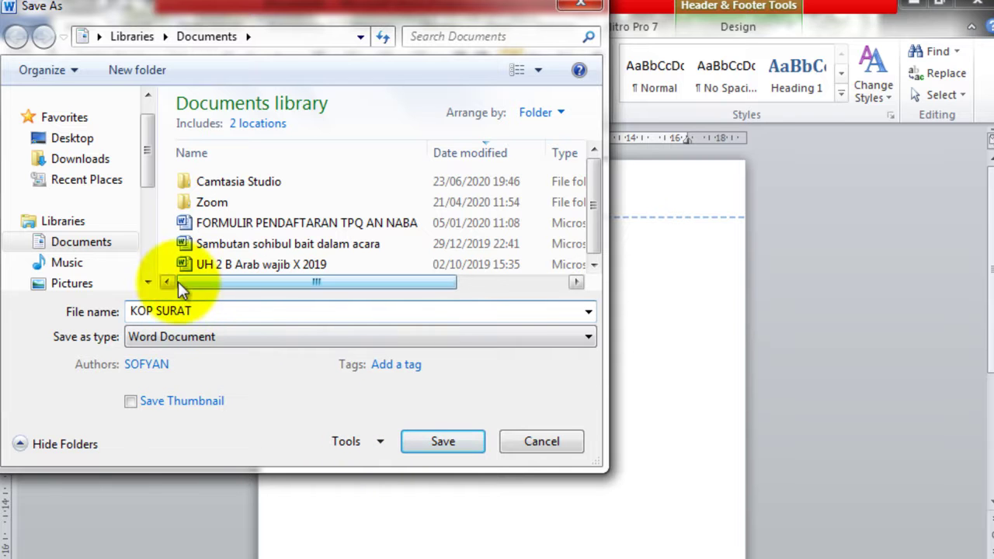
click(414, 434)
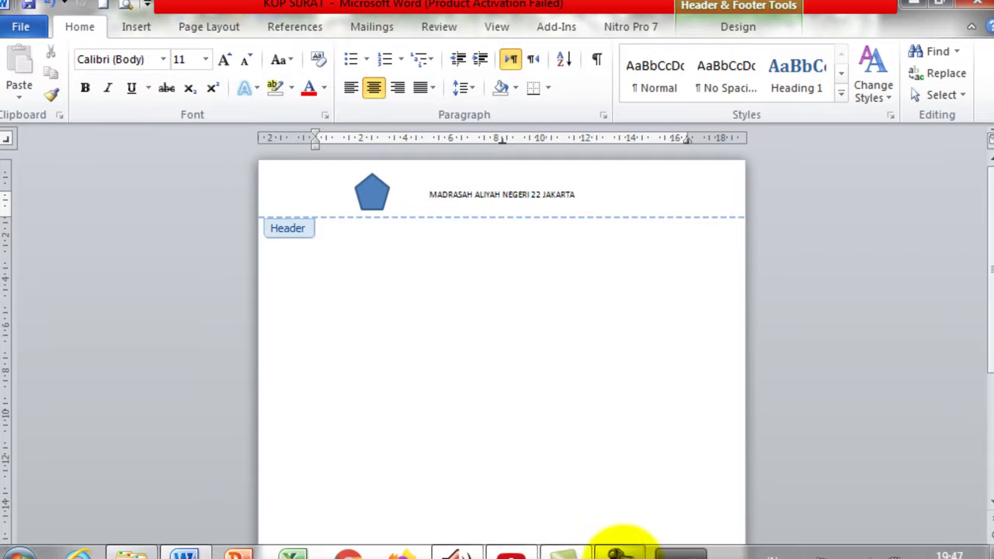
Step: Close the KOP SURAT document window and dismiss the chat notifications on the desktop
click(623, 549)
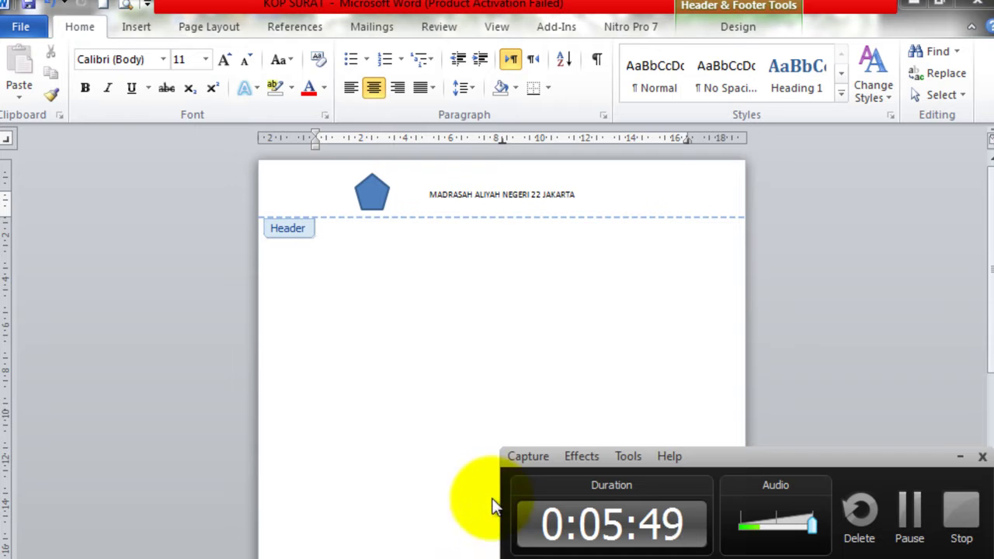
click(982, 7)
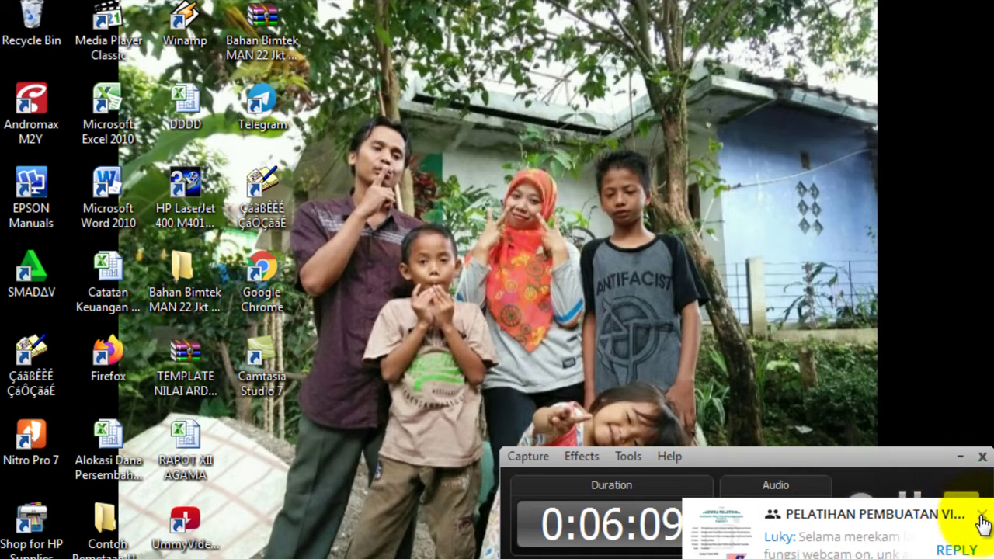
click(980, 519)
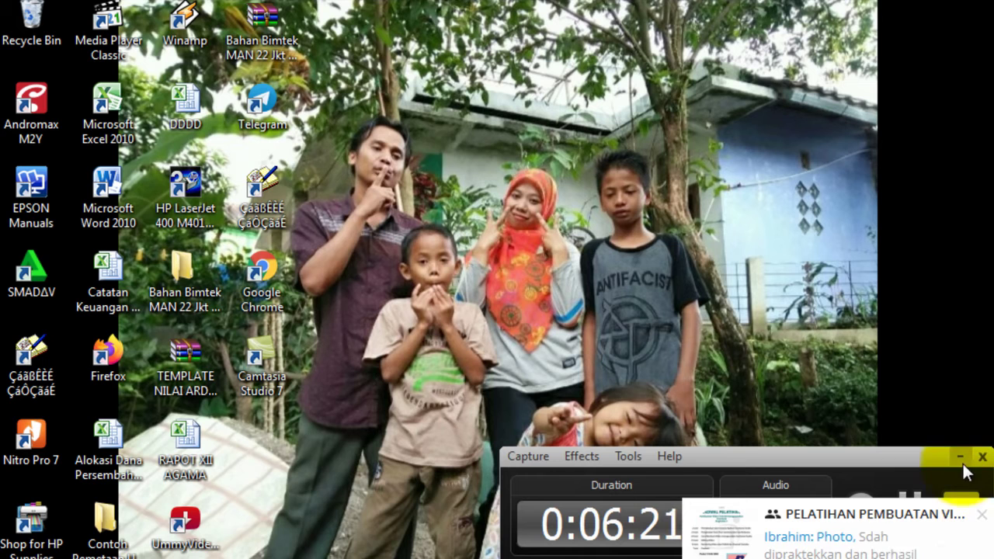
click(980, 514)
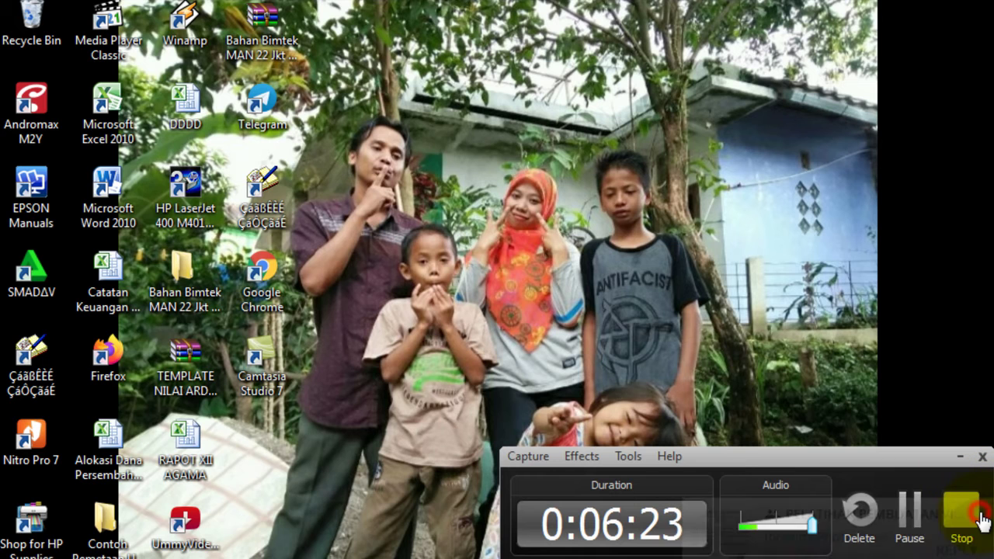